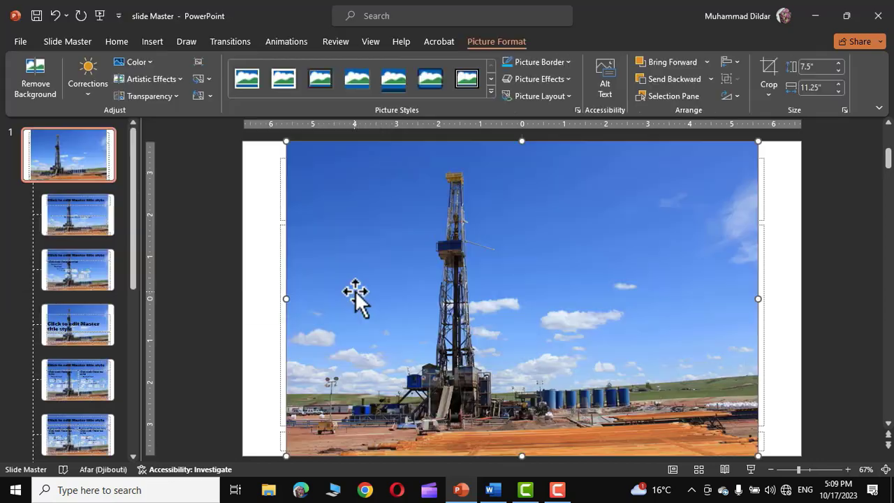
- Stretch the oil rig picture on the slide master to the full slide width of 13.33"
drag(285, 300, 243, 307)
drag(758, 298, 800, 299)
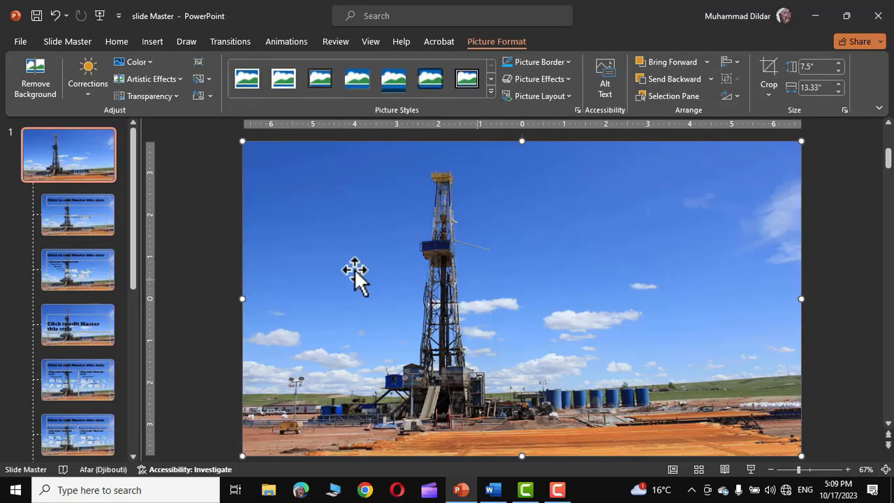
drag(134, 244, 117, 417)
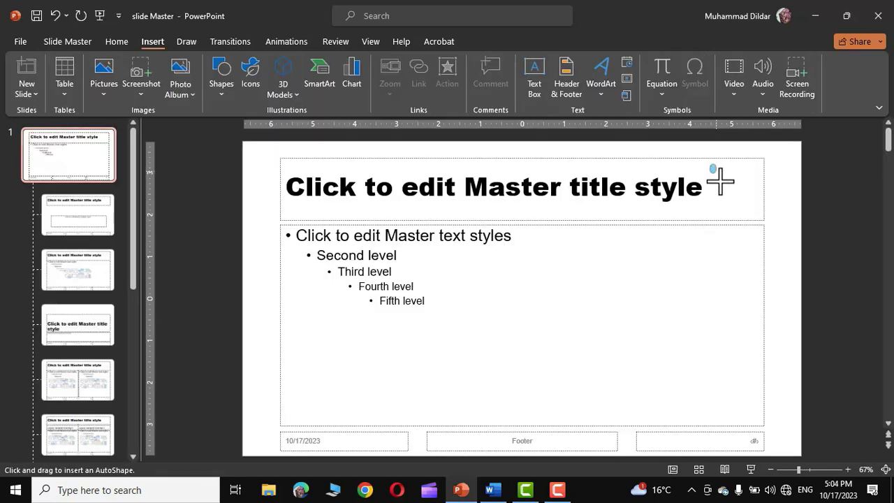
- Draw a blue circle at the end of the slide master's title placeholder and check it on several layouts
mouse_move(708, 165)
mouse_down()
mouse_move(754, 221)
mouse_move(770, 220)
mouse_up()
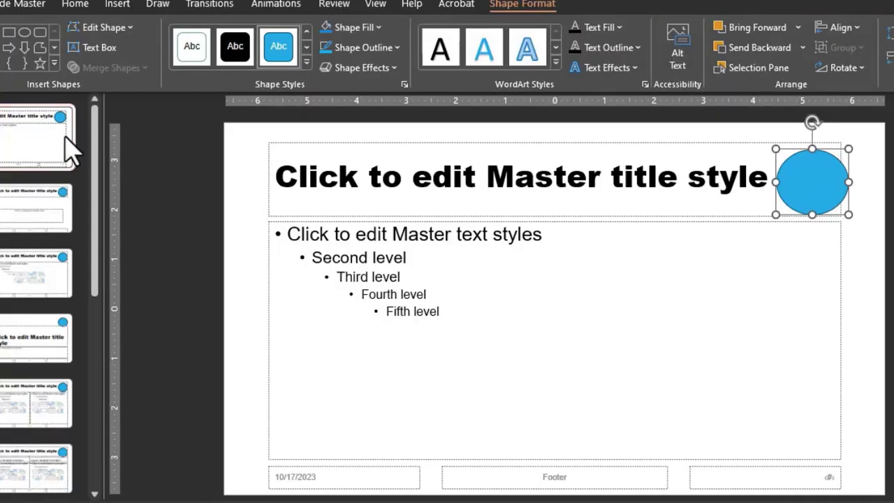
click(85, 219)
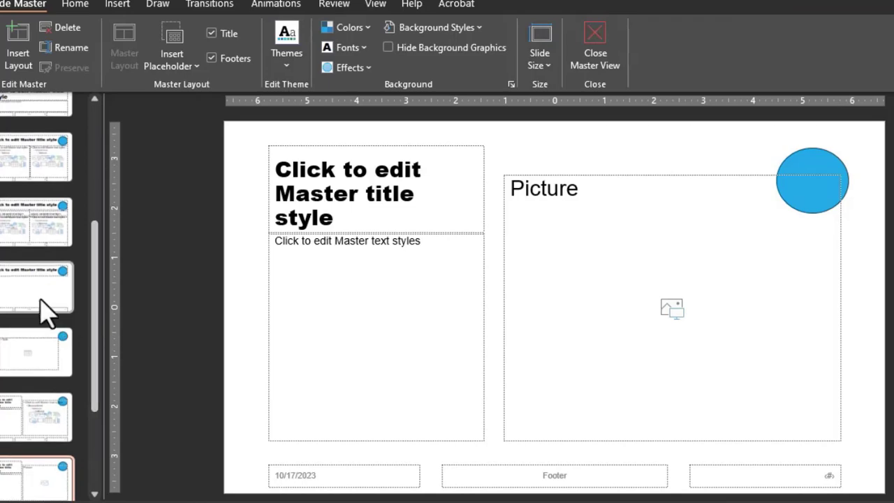
click(43, 307)
click(44, 357)
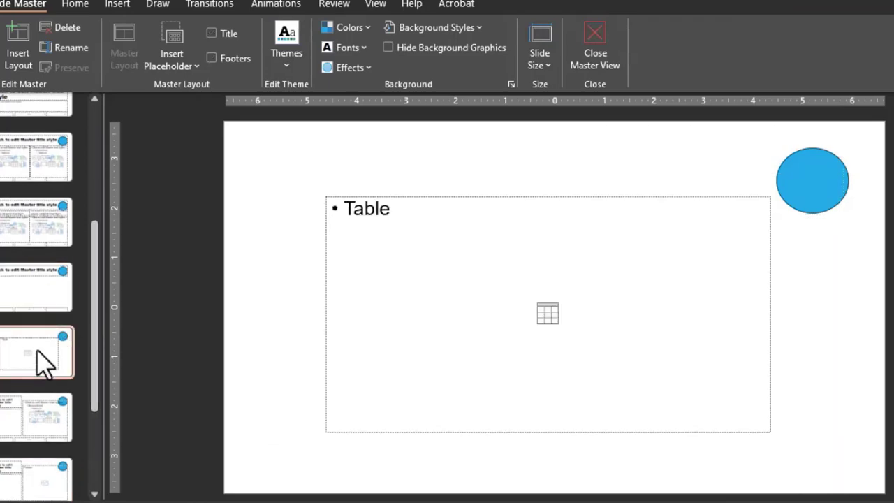
click(40, 422)
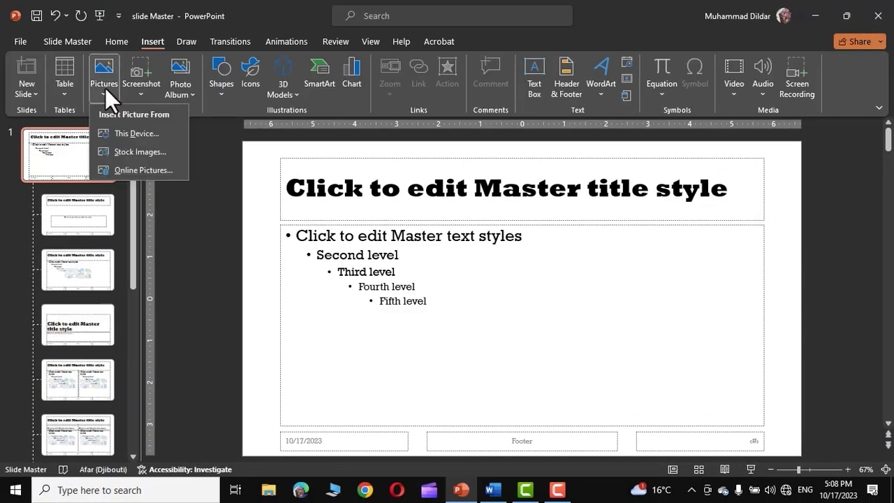
click(133, 133)
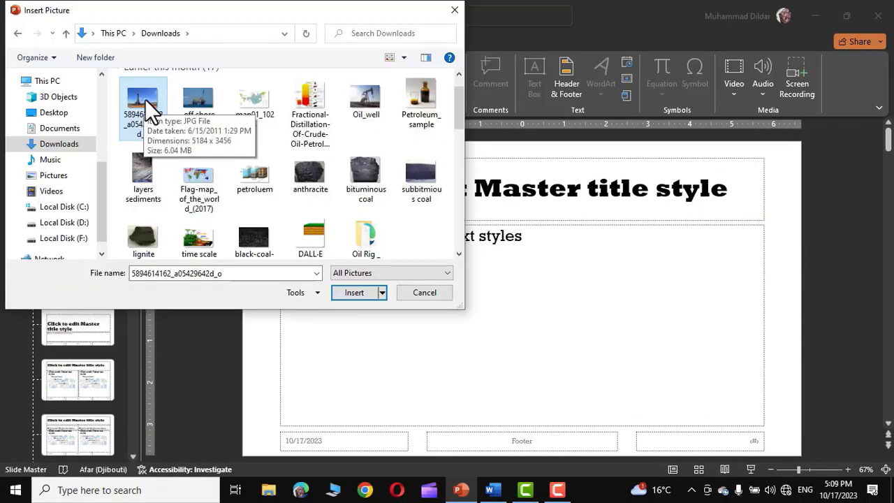
click(354, 294)
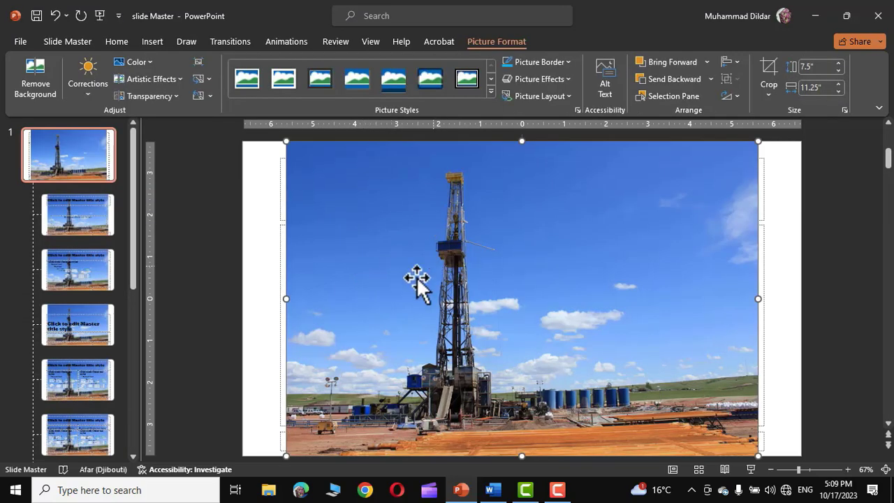
drag(285, 299, 243, 307)
drag(758, 299, 801, 300)
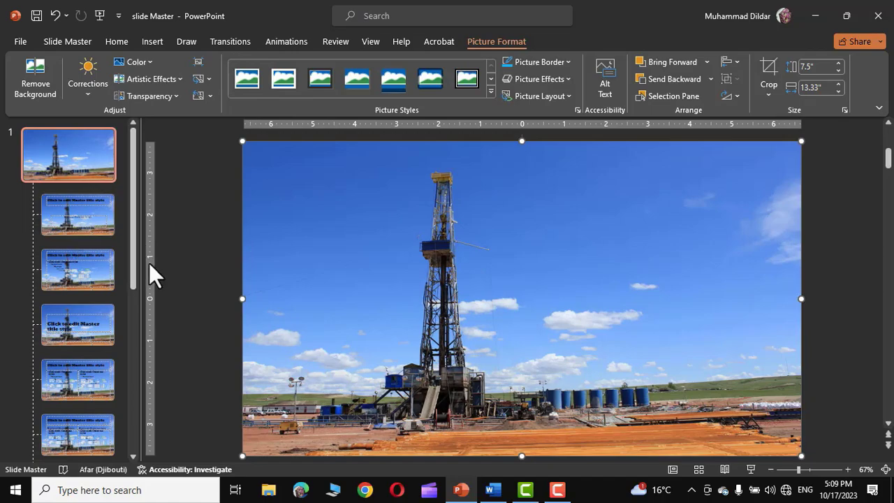
drag(133, 276, 119, 424)
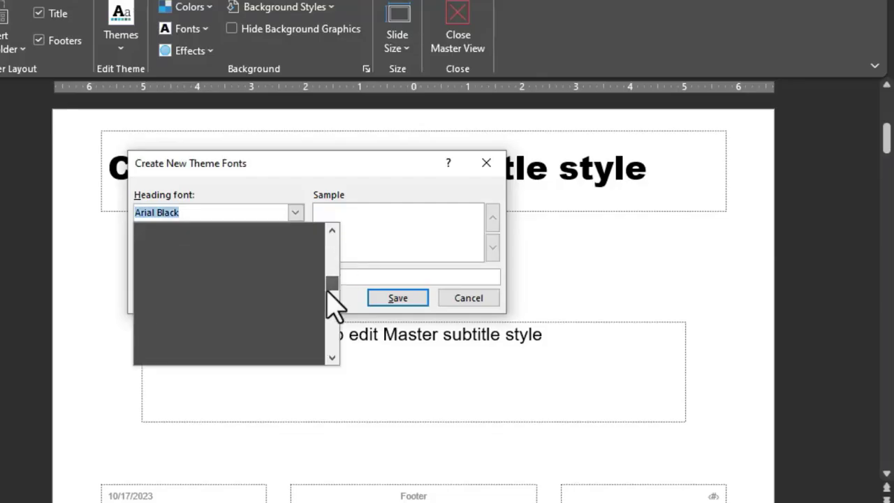
drag(328, 291, 330, 331)
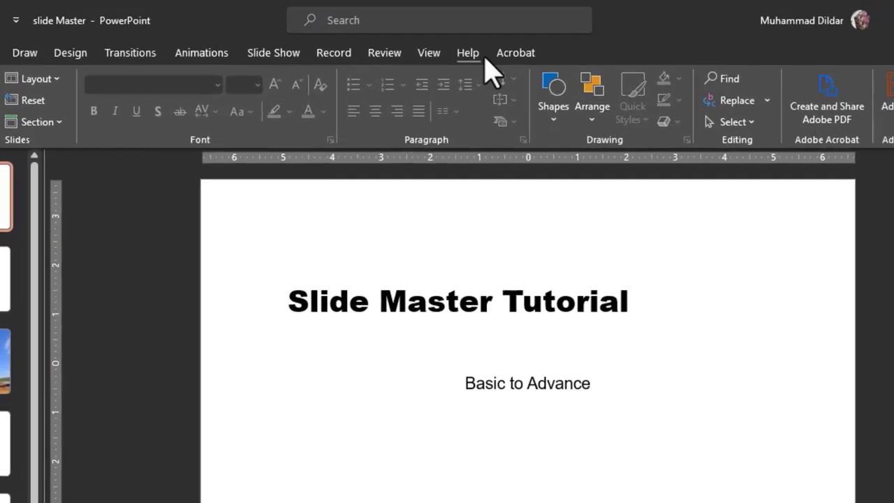
- Open the Slide Master view and close it again to return to the normal slide view
click(429, 53)
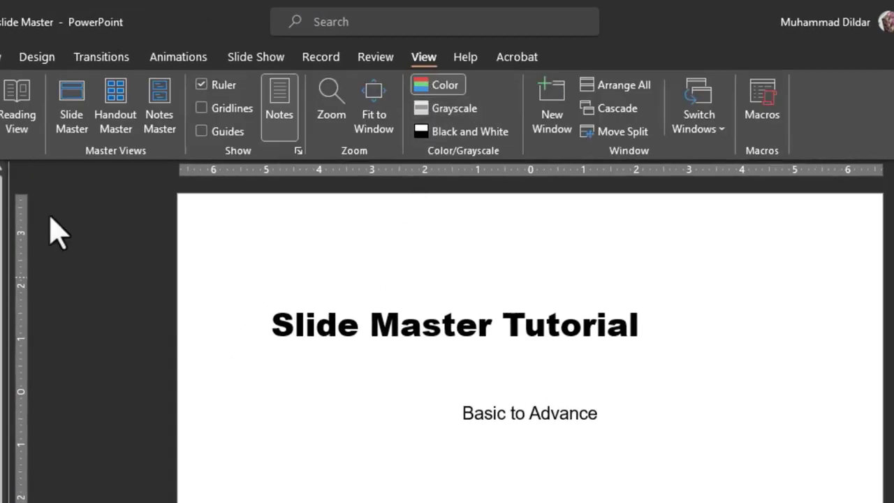
click(70, 105)
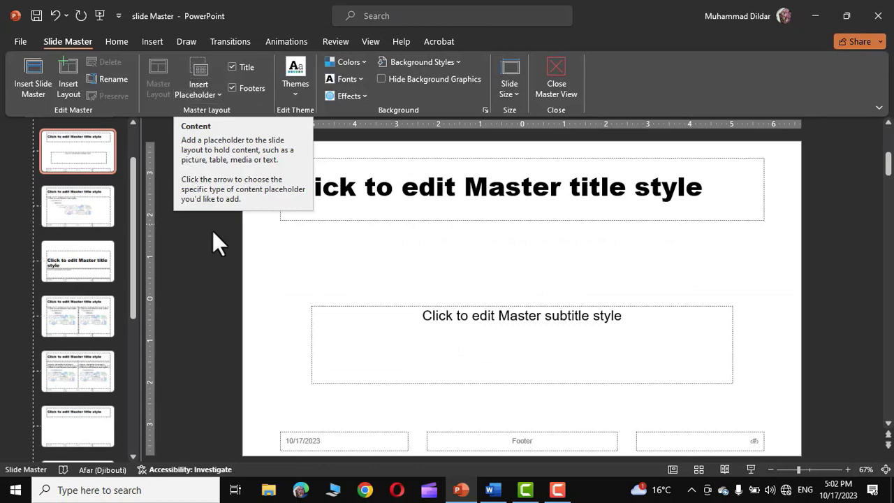
click(551, 68)
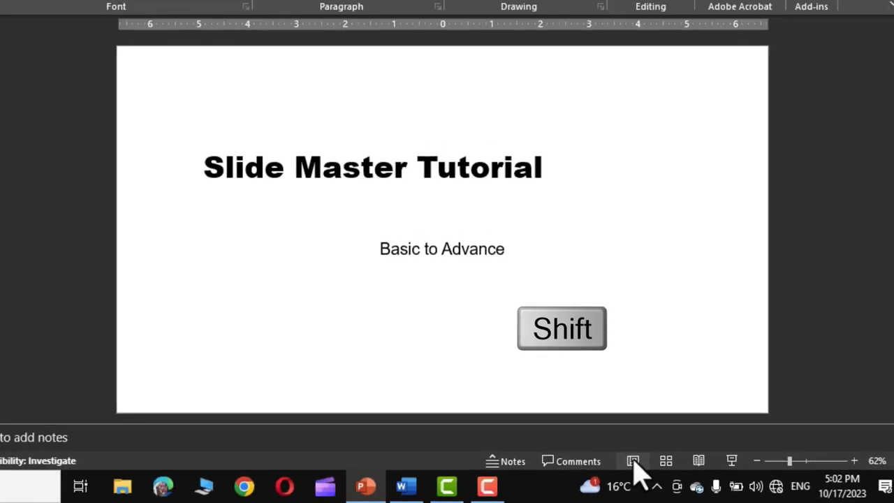
- Open the Slide Master view and draw a blue circle on the top-level master, at the end of its title placeholder
shift+click(549, 444)
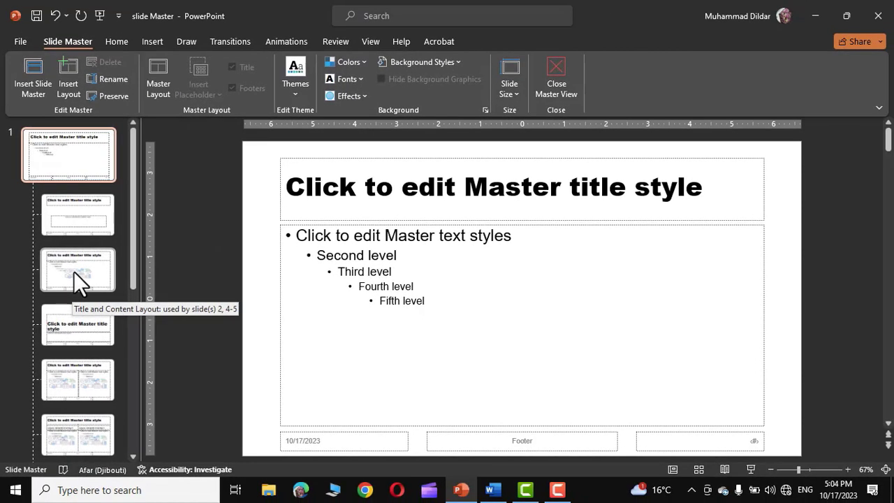
click(150, 39)
click(220, 94)
click(267, 130)
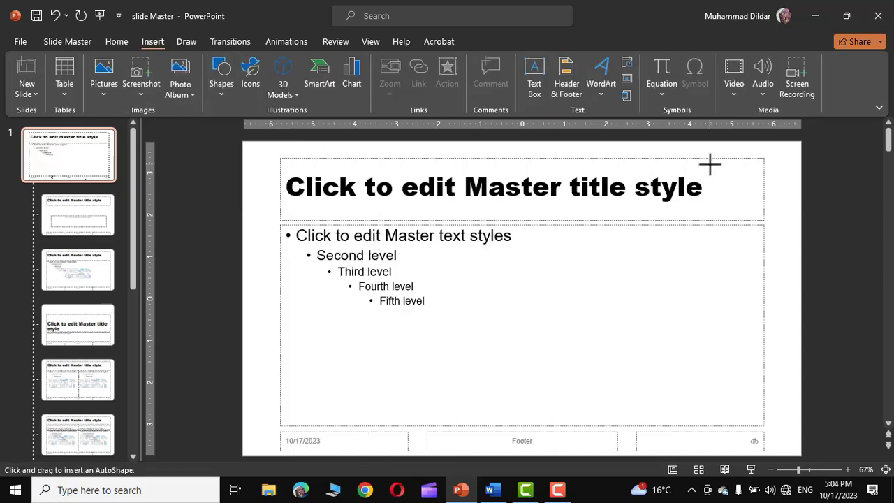
mouse_move(709, 164)
mouse_down()
mouse_move(743, 213)
mouse_move(772, 228)
mouse_up()
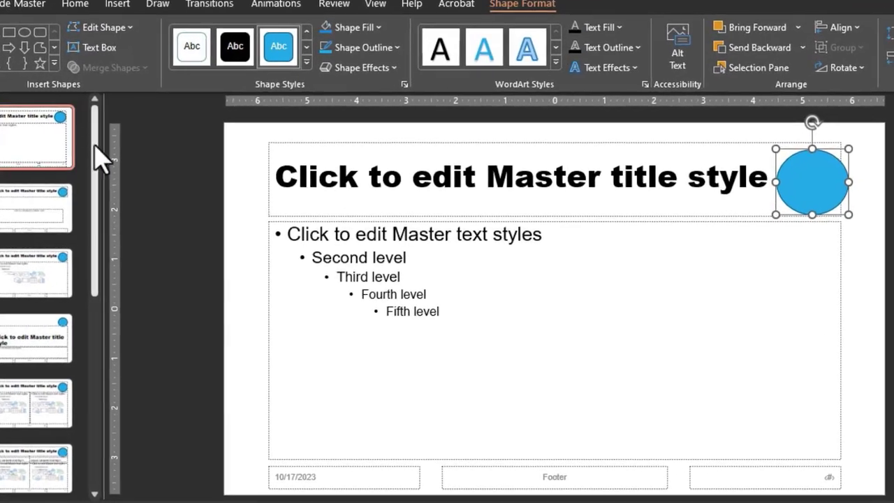
- Check the circle on the Table and neighbouring layouts and delete it from the slide master
drag(114, 154, 109, 315)
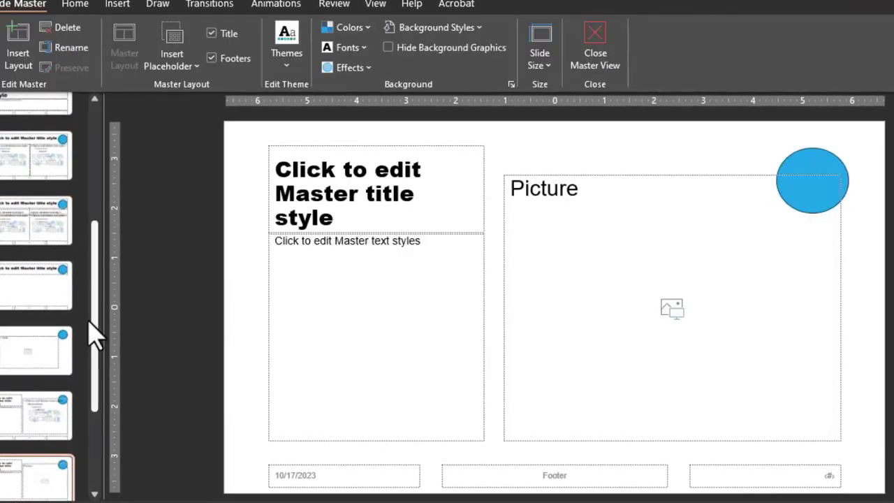
click(63, 292)
click(43, 362)
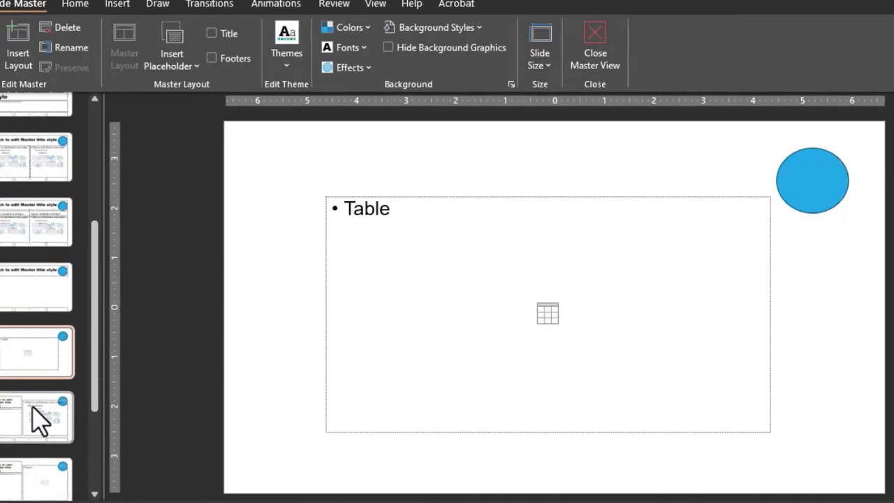
click(38, 419)
click(5, 144)
click(793, 168)
key(Delete)
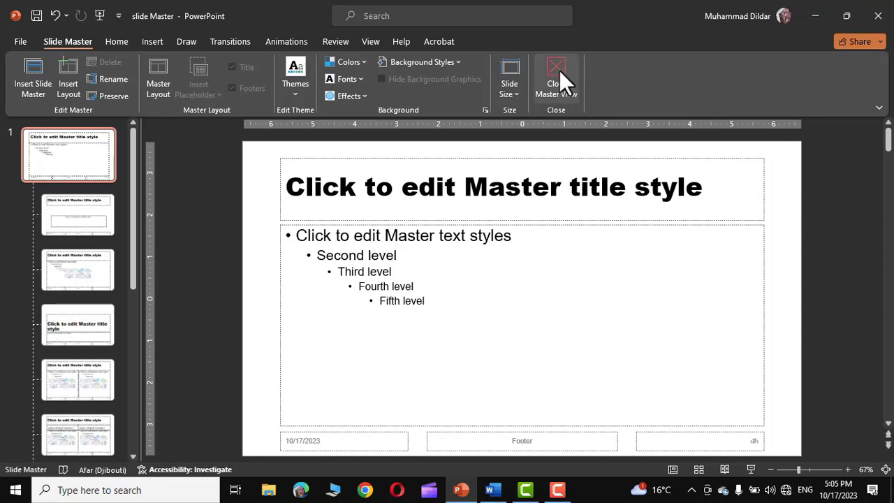
- Close the Slide Master view and look through the presentation's slides
click(560, 71)
click(75, 214)
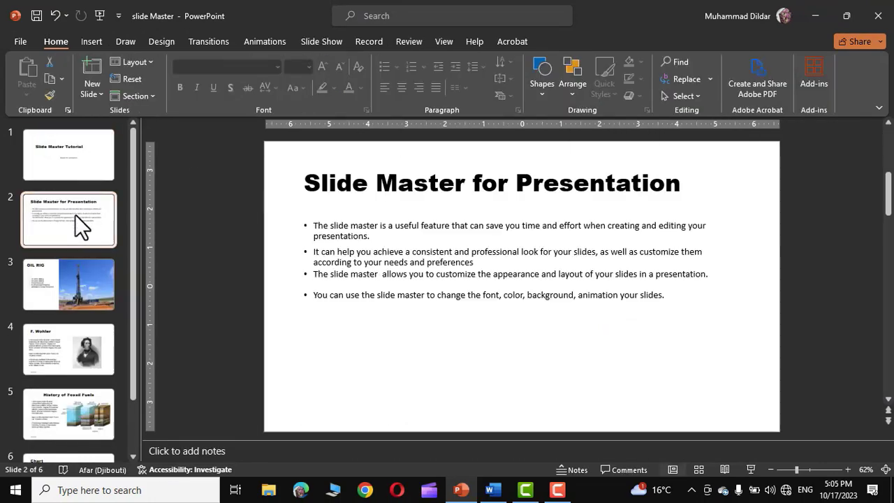
click(68, 292)
click(65, 353)
click(66, 403)
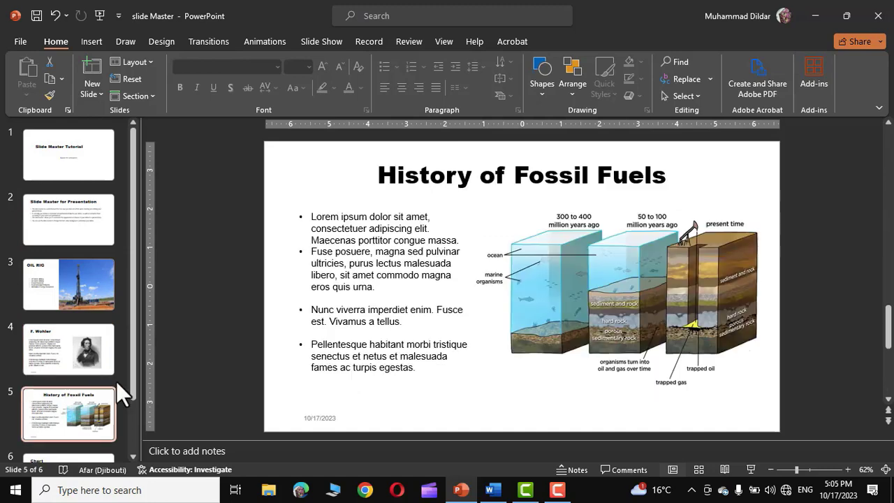
drag(135, 366, 106, 417)
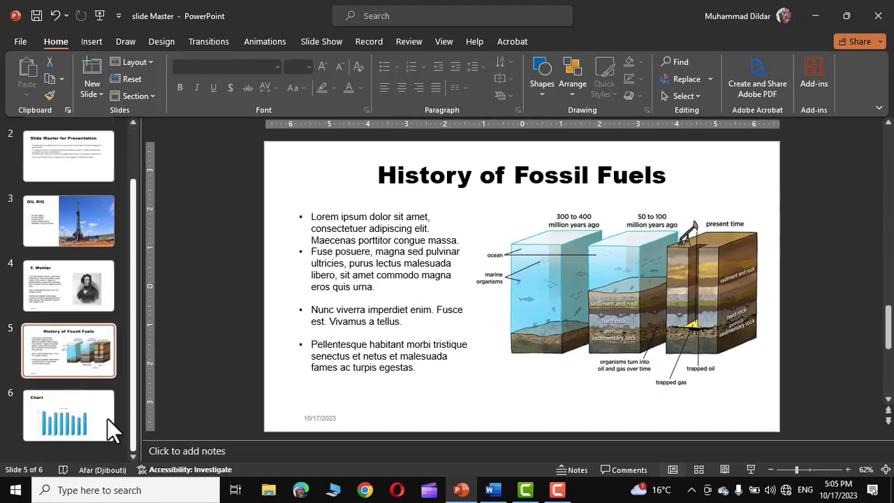
click(65, 291)
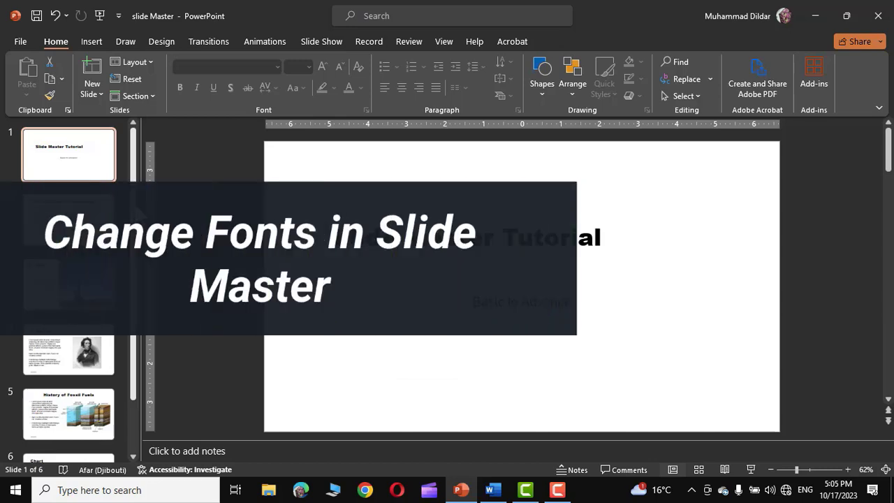
- Open the Slide Master view and start creating a custom set of theme fonts
click(450, 40)
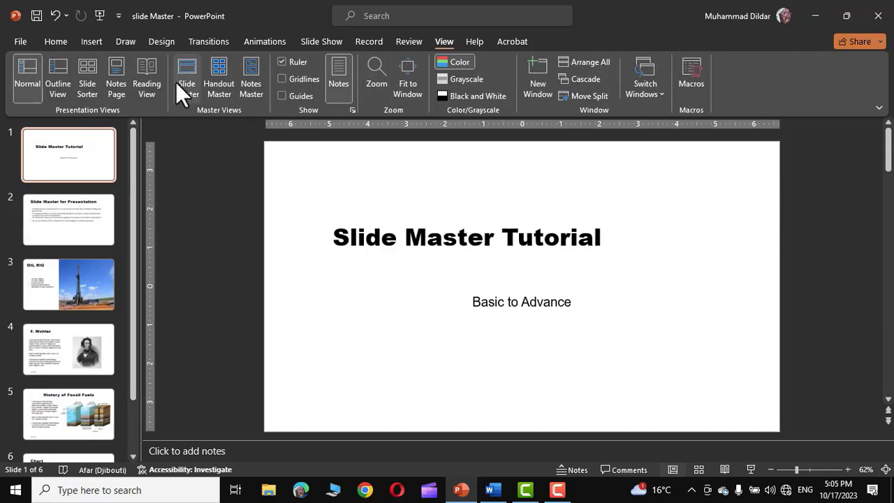
click(188, 73)
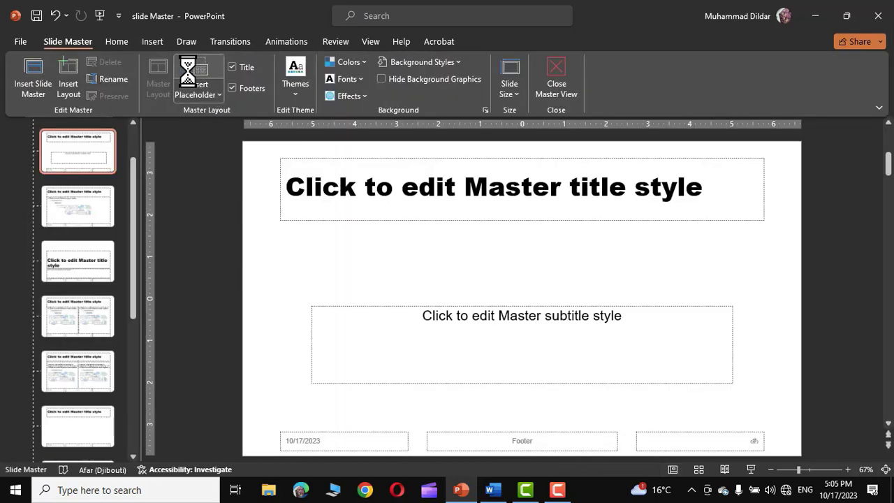
click(357, 77)
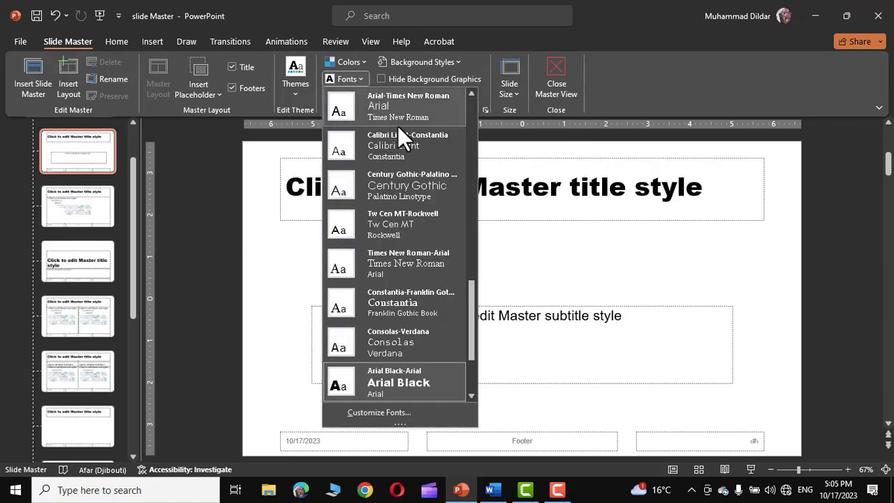
drag(473, 310, 487, 351)
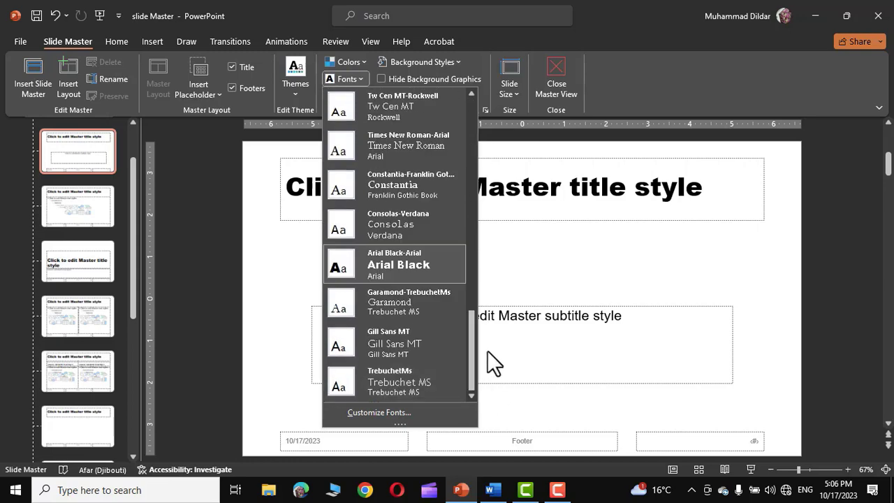
click(379, 414)
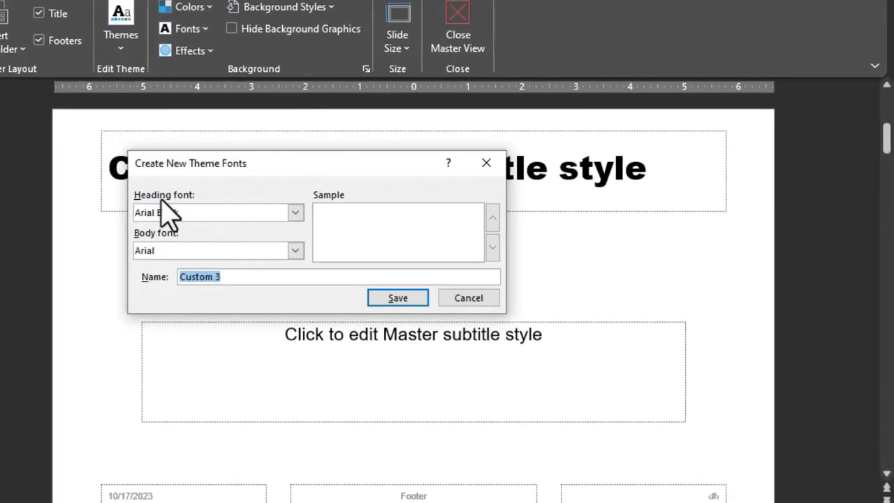
- Set the theme's heading font to Rockwell Extra Bold and its body font to Rockwell
click(295, 212)
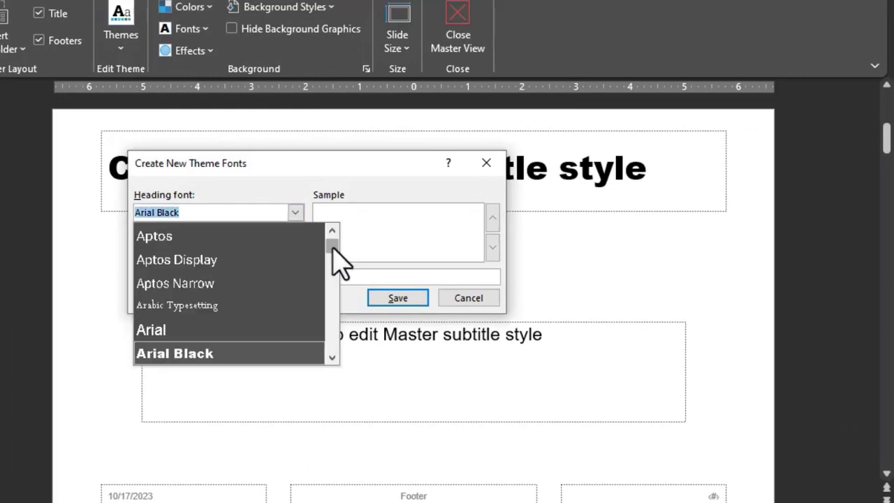
drag(333, 246, 285, 315)
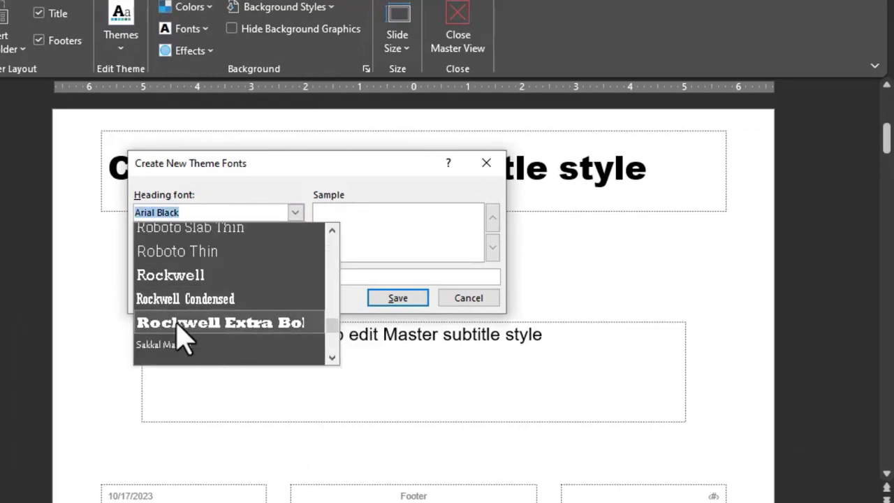
click(205, 321)
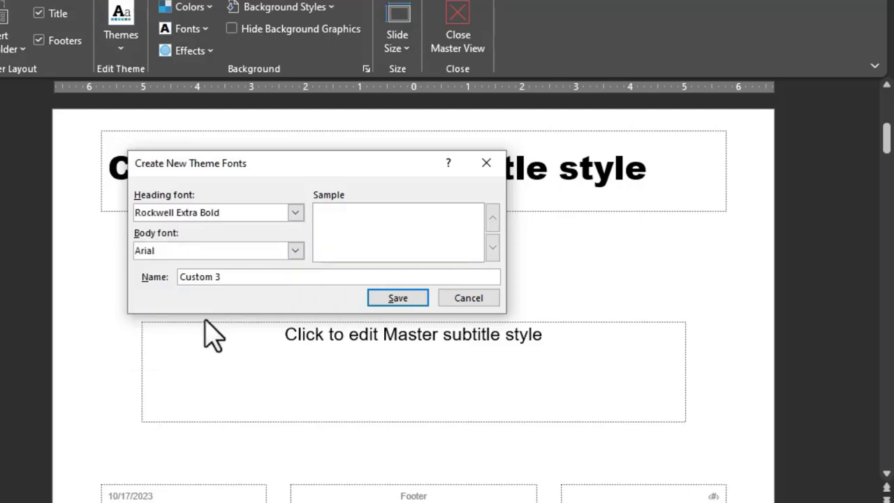
click(295, 251)
drag(325, 359, 335, 363)
scroll(306, 335, up, 1)
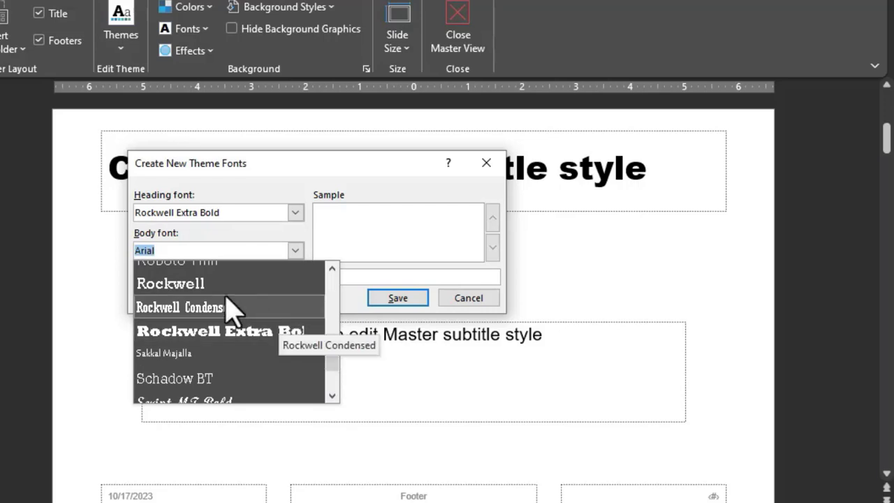
click(200, 282)
- Save the new theme fonts and close the Slide Master view
click(387, 303)
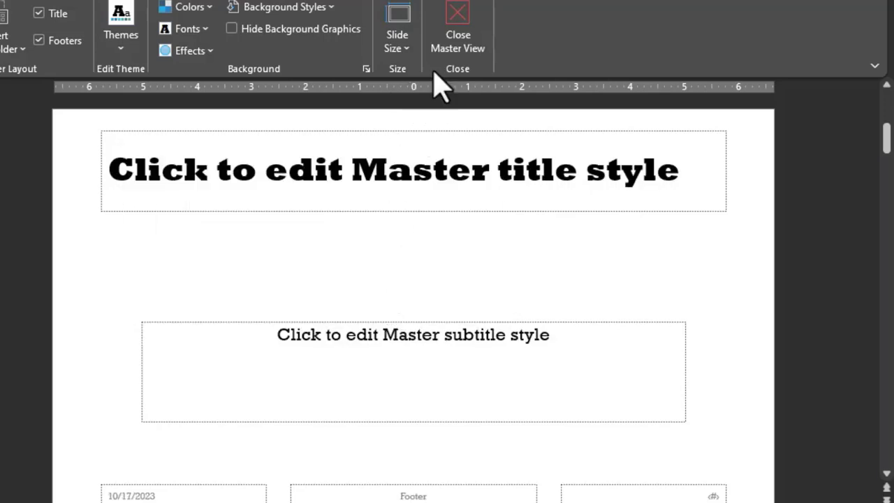
click(457, 32)
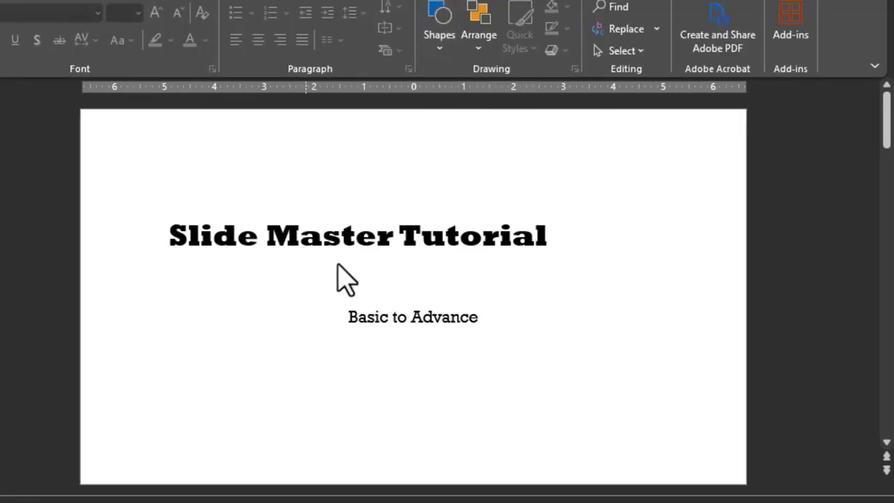
- Check which fonts the title and the subtitle on the first slide use
click(356, 237)
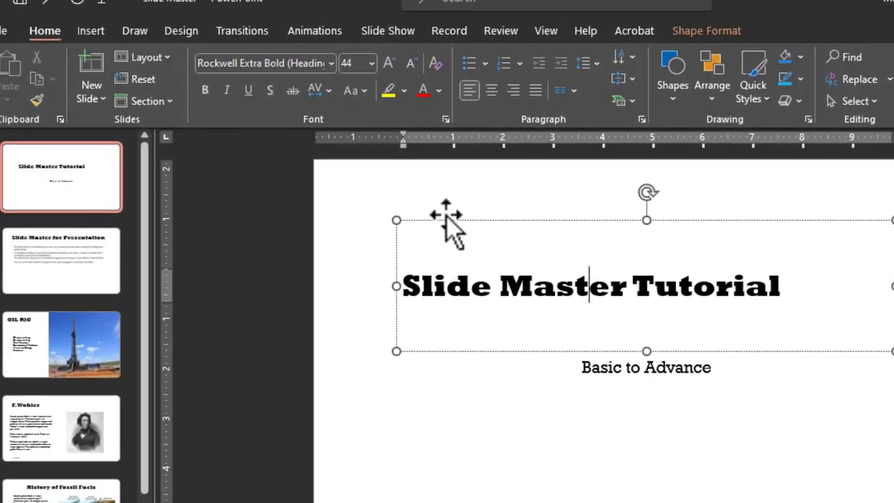
click(630, 373)
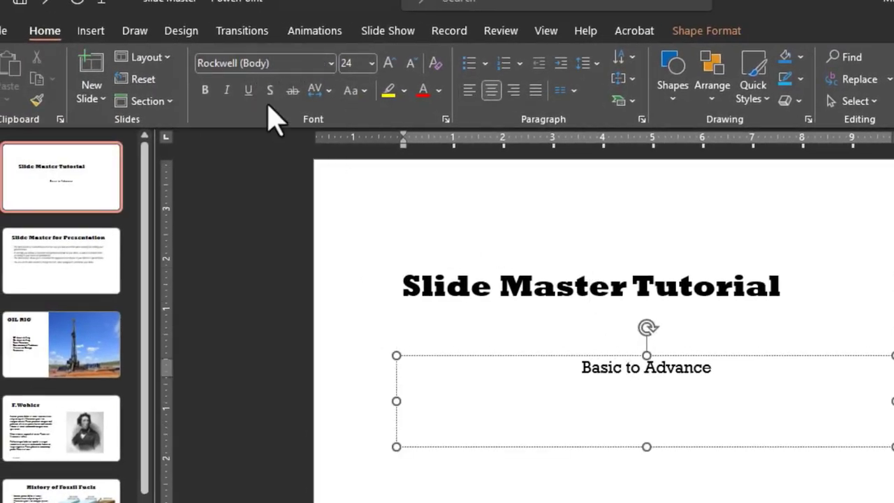
click(105, 185)
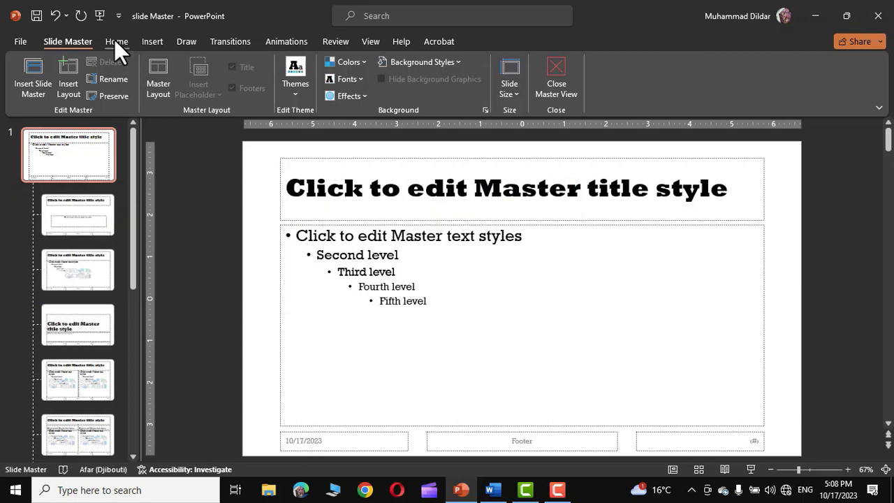
click(116, 42)
click(151, 41)
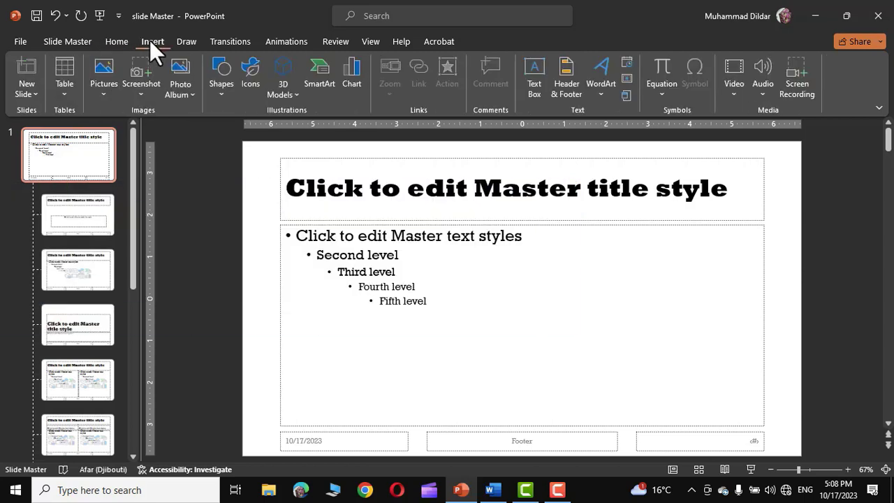
click(103, 85)
click(132, 134)
click(148, 108)
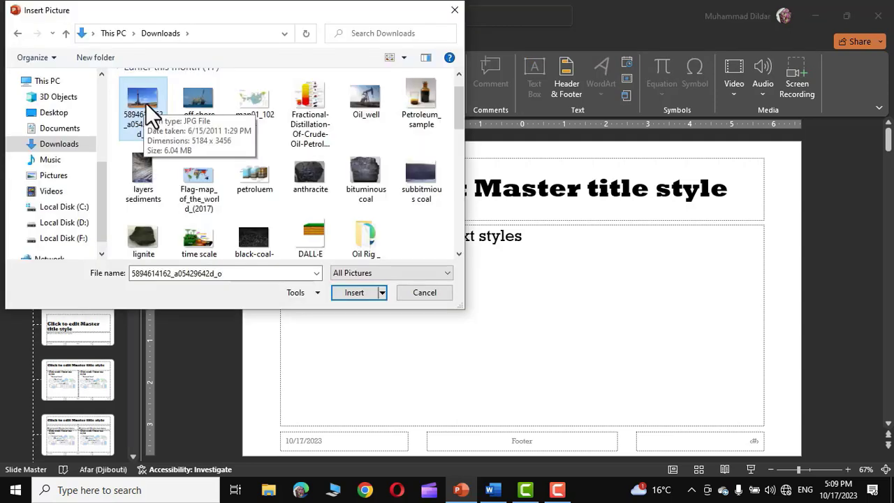
click(354, 293)
drag(285, 298, 245, 307)
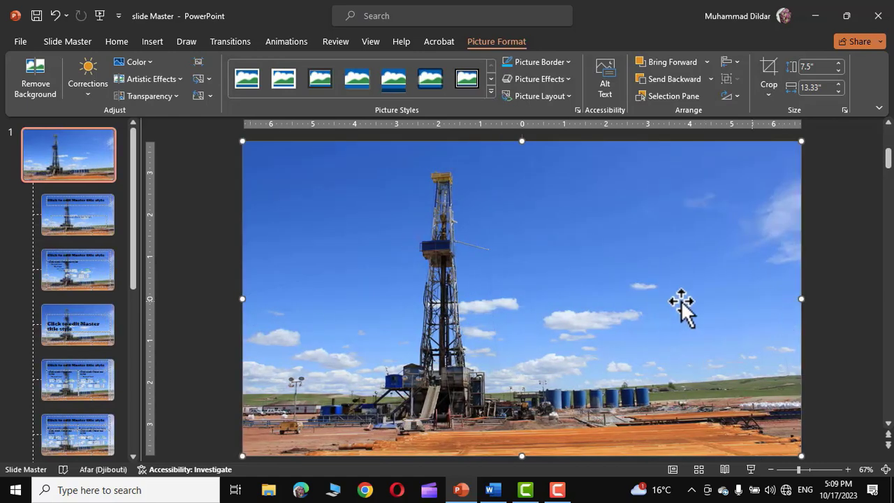
- Recolor the slide master's oil rig picture with Ice Blue, Background color 2 Light, and close the Slide Master view
drag(136, 246, 139, 223)
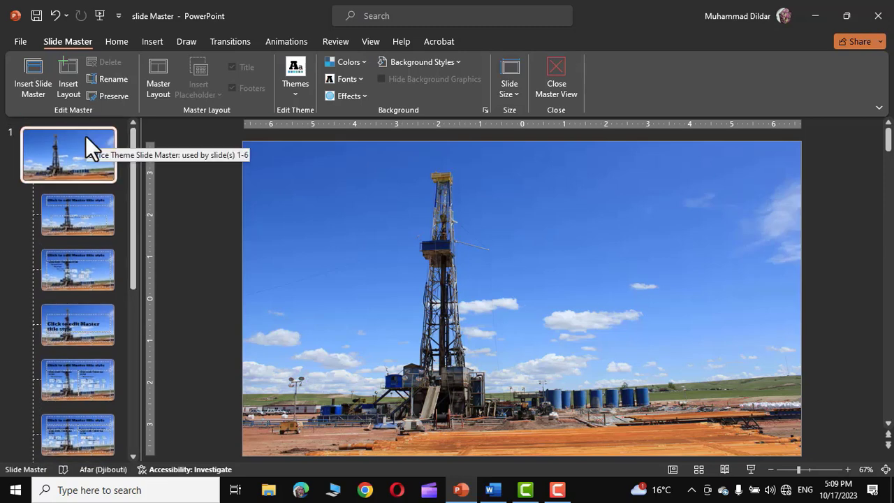
click(488, 254)
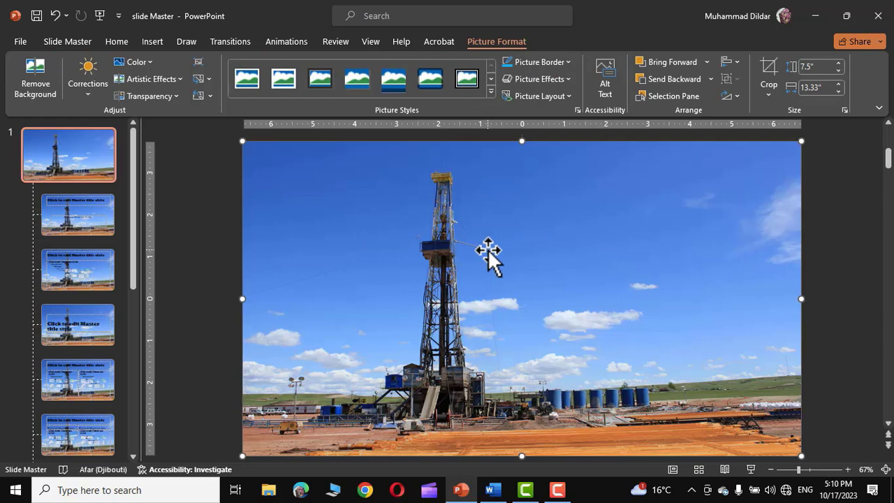
click(147, 59)
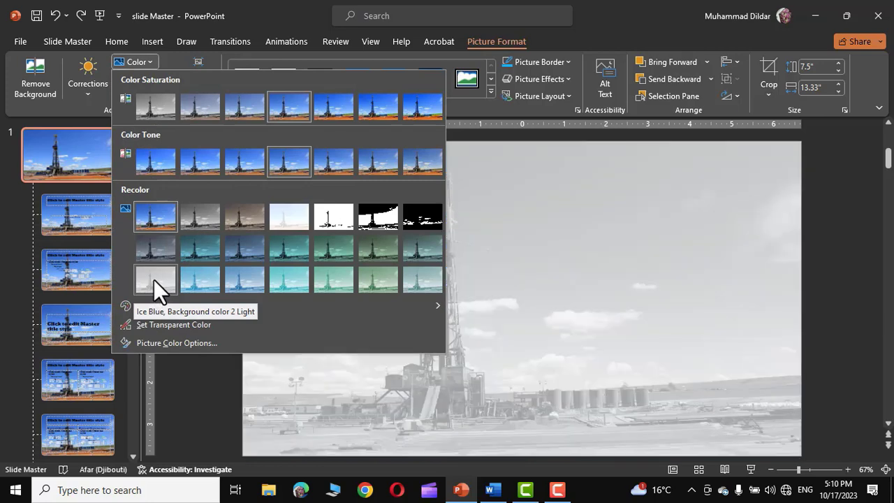
click(153, 279)
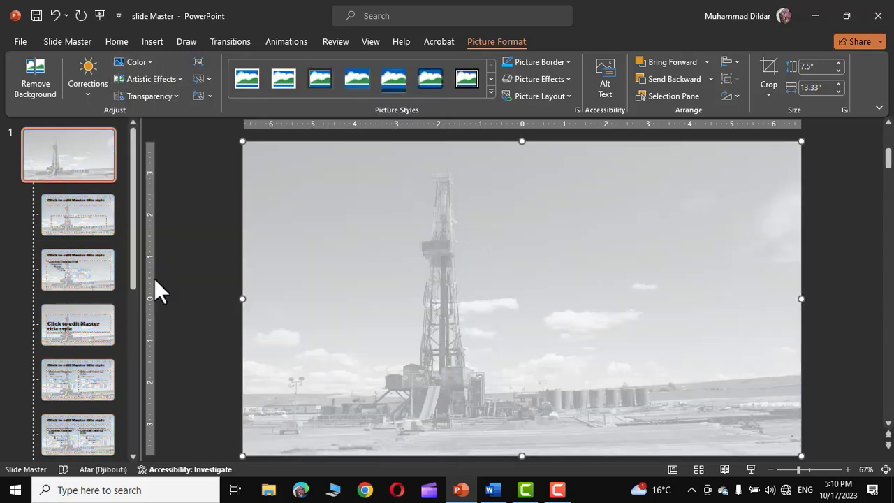
click(803, 198)
click(557, 64)
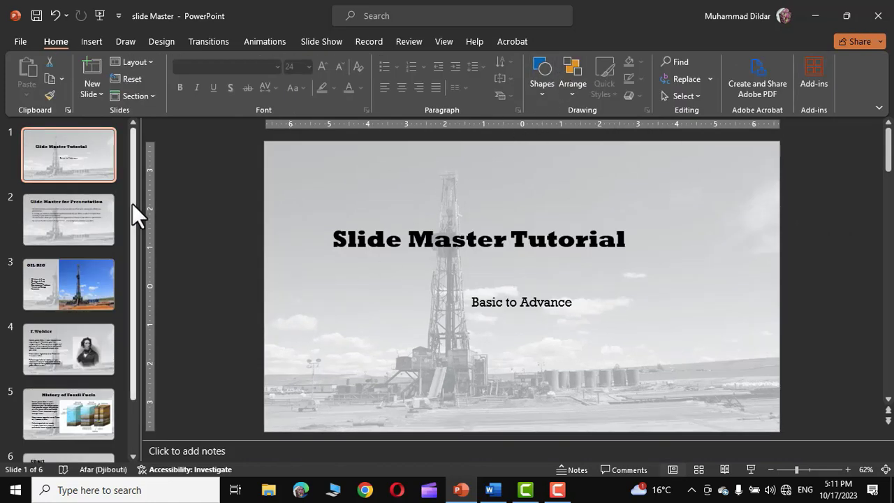
- Look through all the slides to check the recolored background picture, and return to the first slide
click(80, 208)
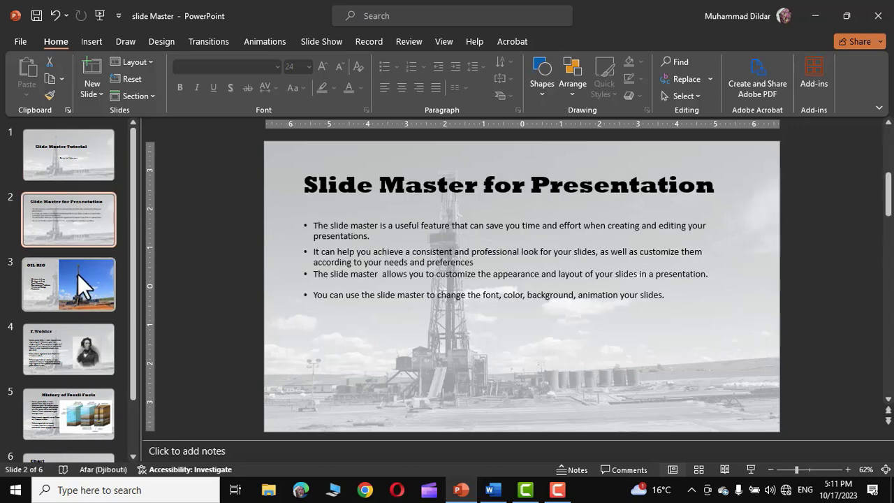
click(77, 273)
click(81, 350)
click(85, 411)
click(134, 409)
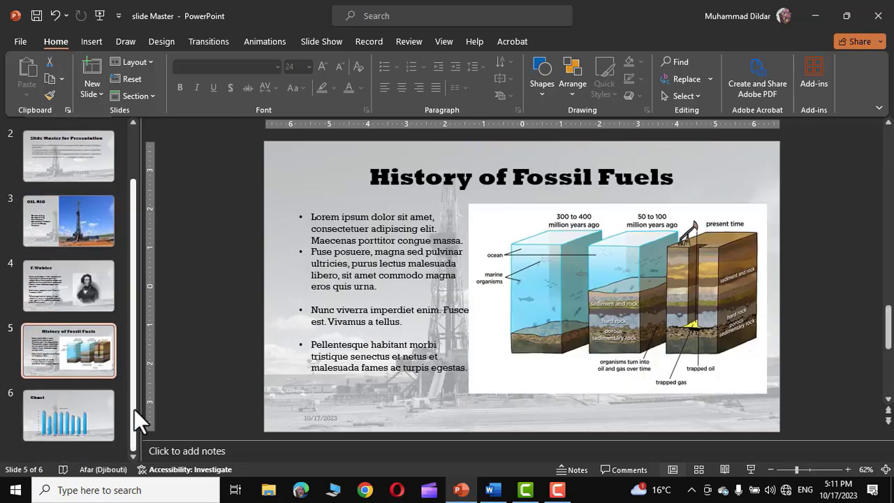
click(92, 408)
scroll(127, 202, up, 2)
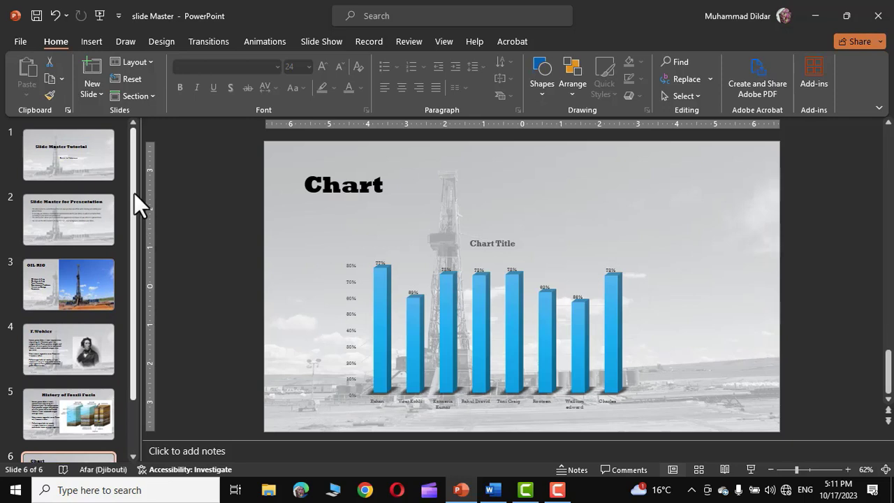
right_click(78, 154)
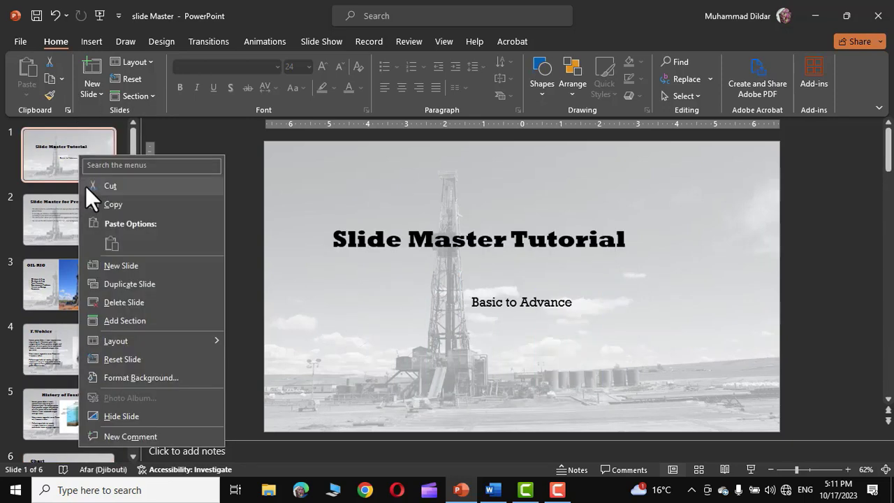
click(244, 224)
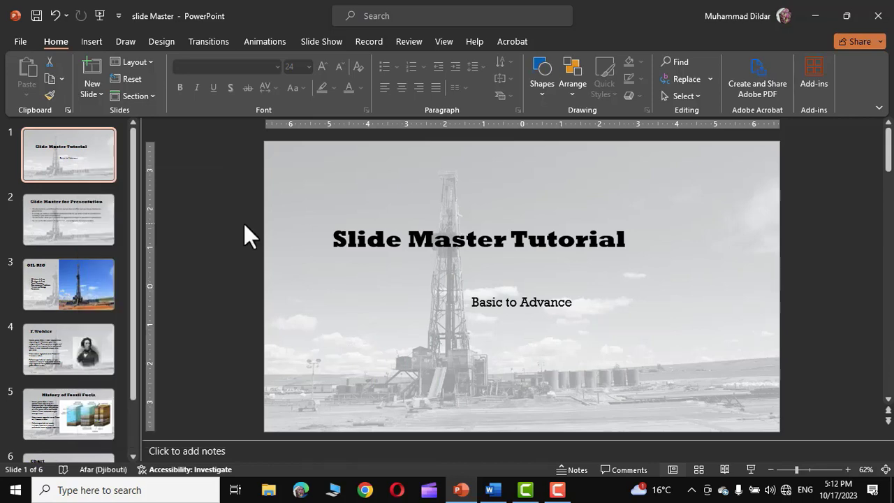